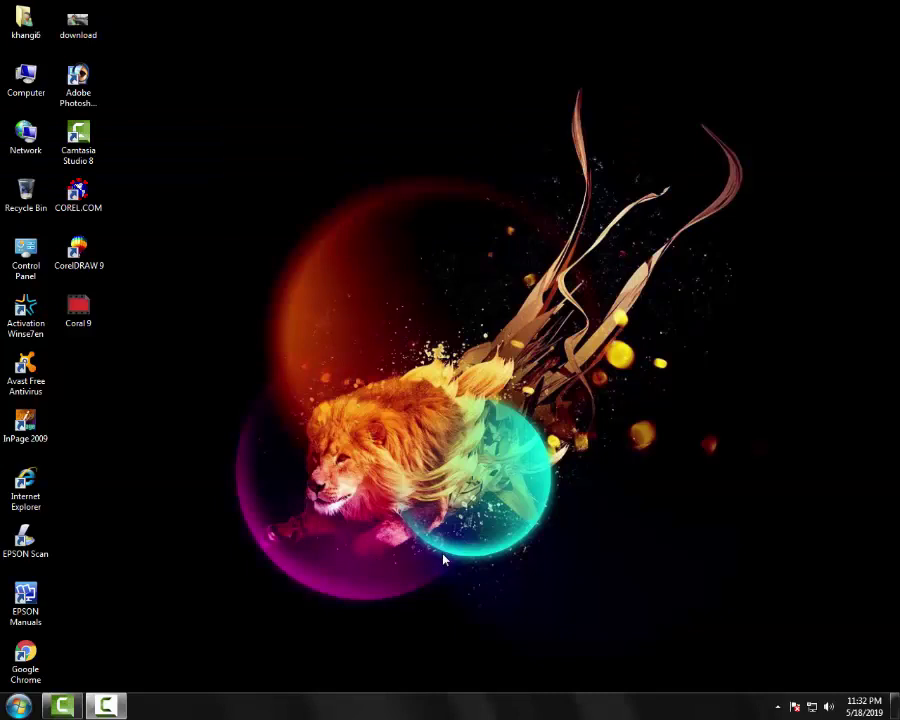
right_click(198, 236)
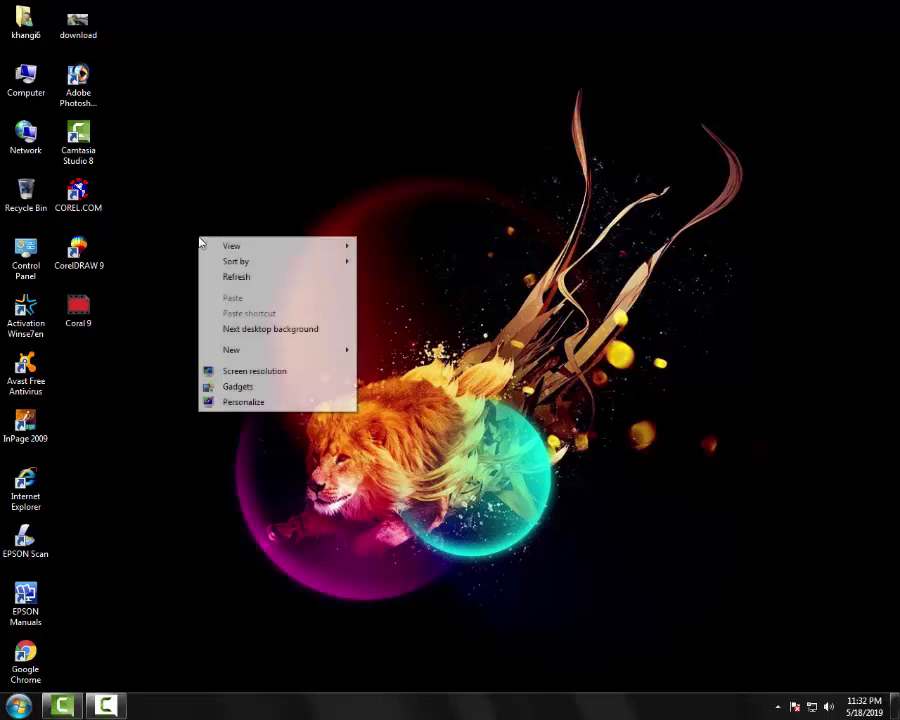
left_click(245, 277)
right_click(195, 195)
left_click(237, 237)
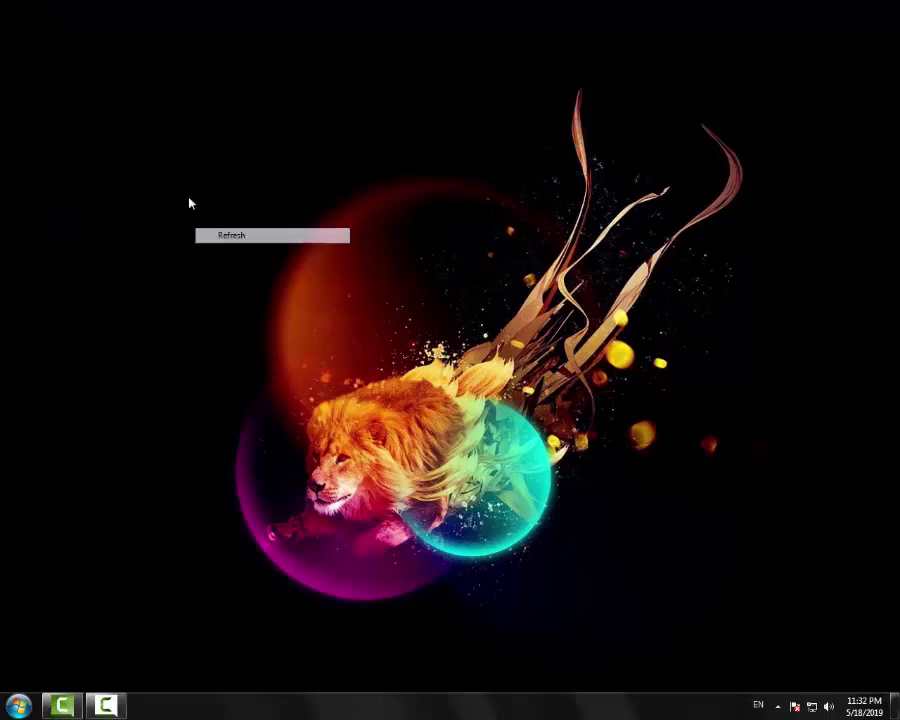
right_click(180, 184)
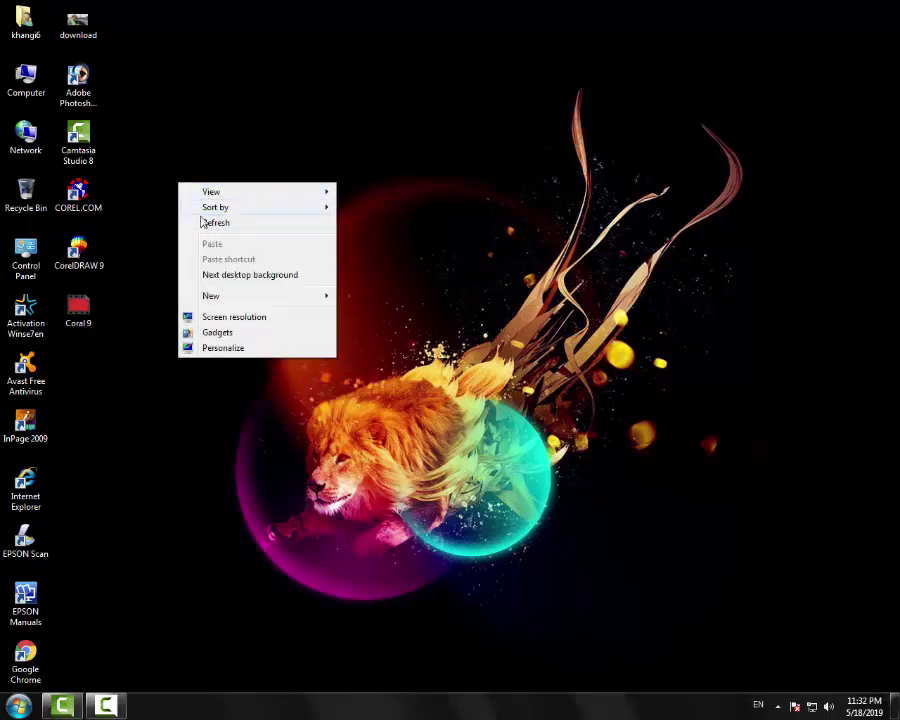
left_click(212, 227)
right_click(157, 175)
left_click(175, 209)
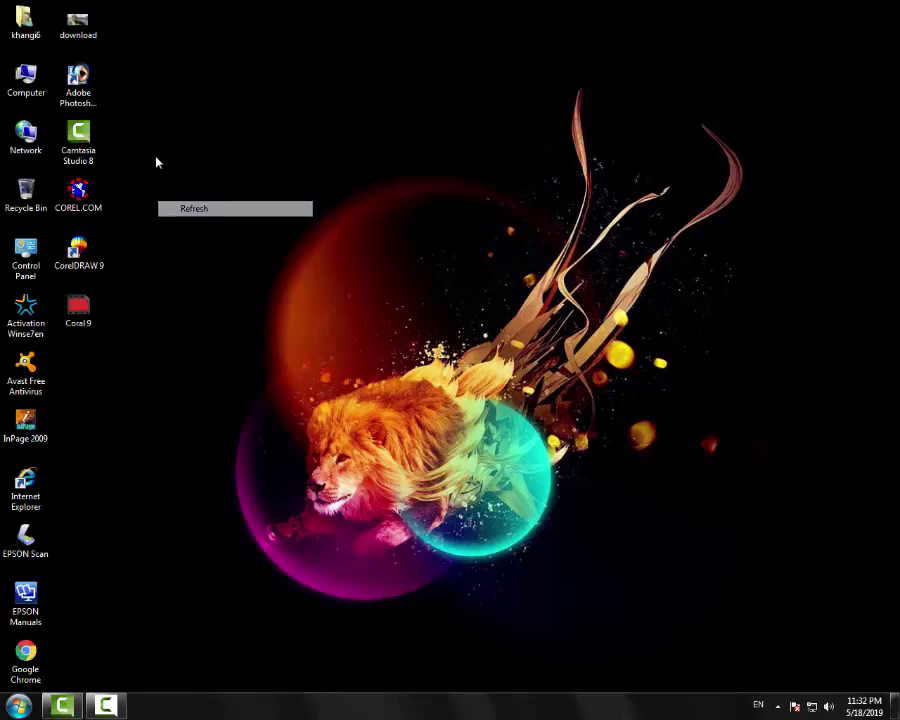
right_click(156, 160)
right_click(163, 166)
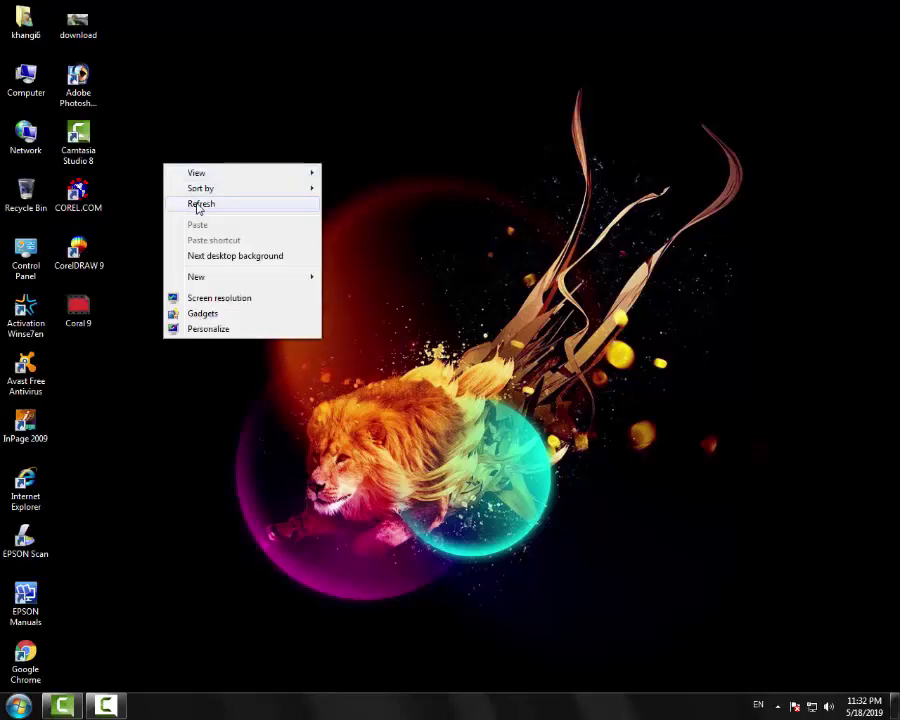
left_click(193, 207)
right_click(151, 154)
left_click(189, 194)
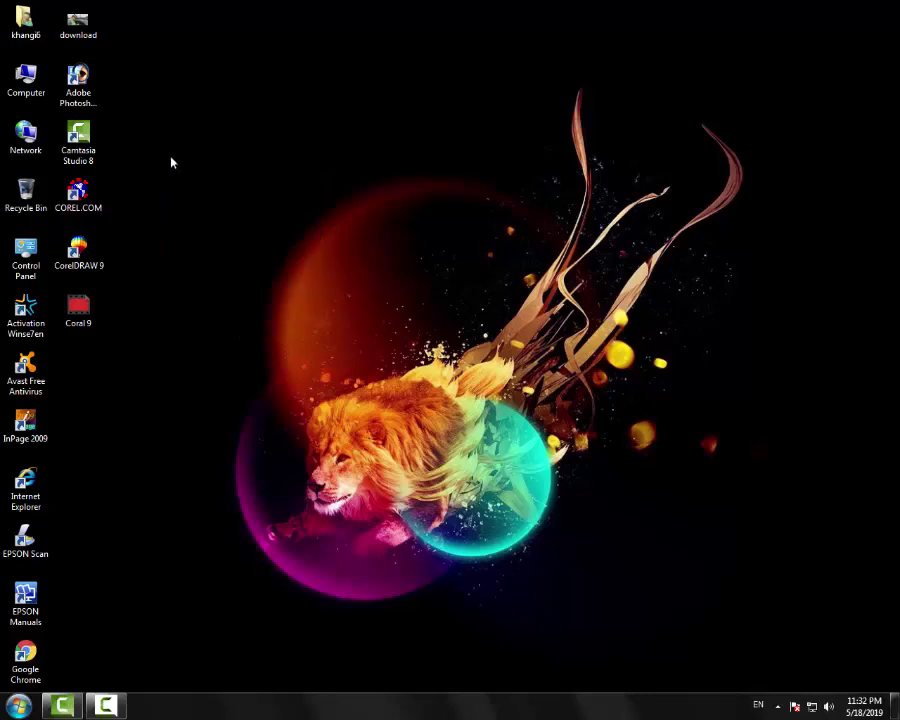
right_click(153, 151)
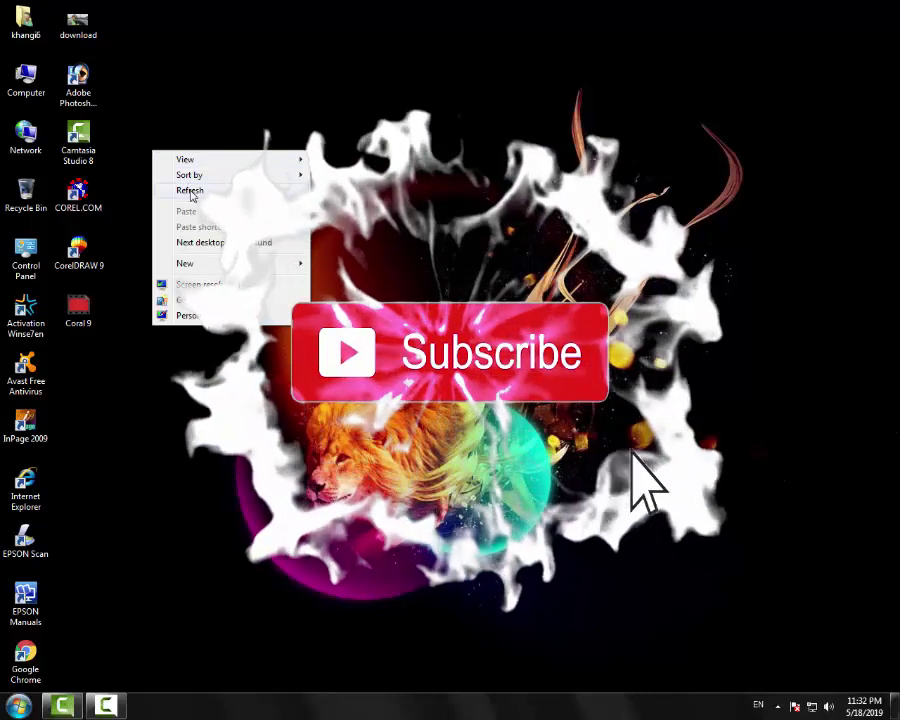
left_click(190, 194)
right_click(171, 164)
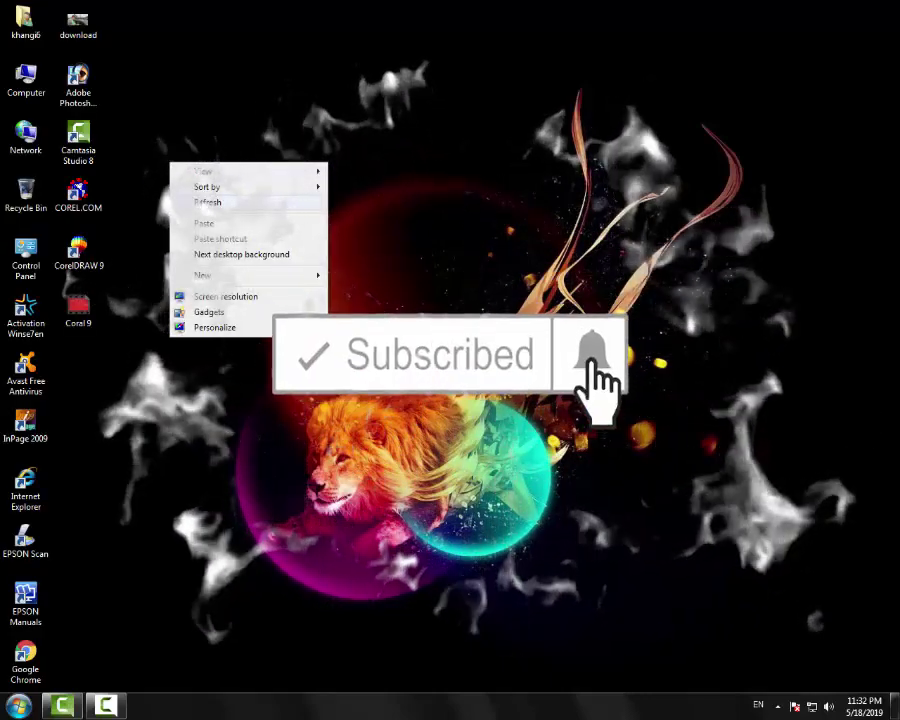
left_click(203, 204)
right_click(161, 151)
left_click(195, 190)
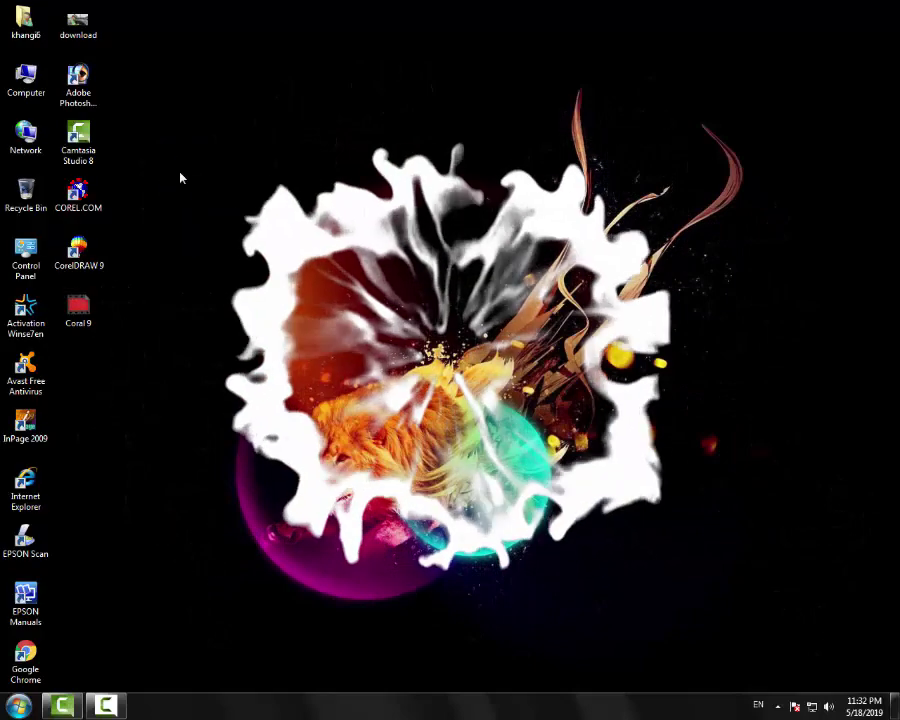
right_click(167, 152)
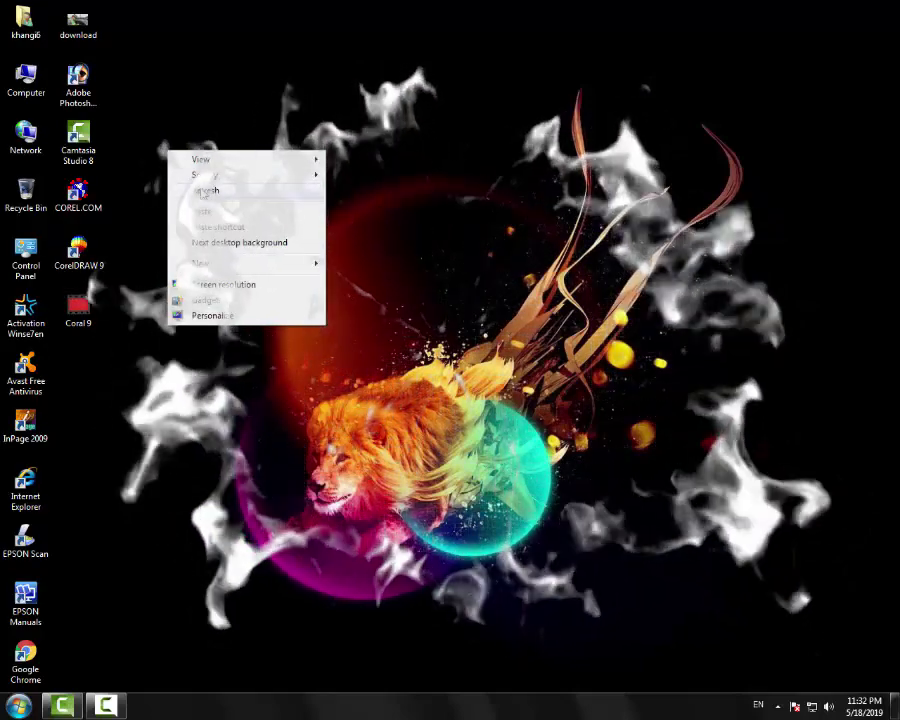
left_click(200, 189)
Open Computer, maximize its window and go into the Software Data (H:) drive
double_click(26, 80)
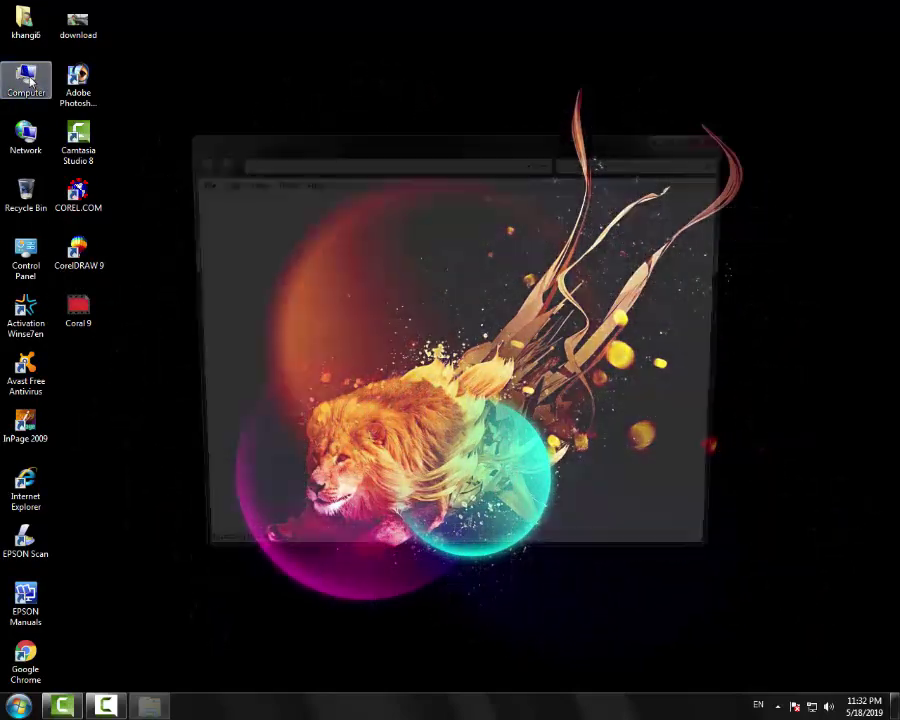
left_click(710, 143)
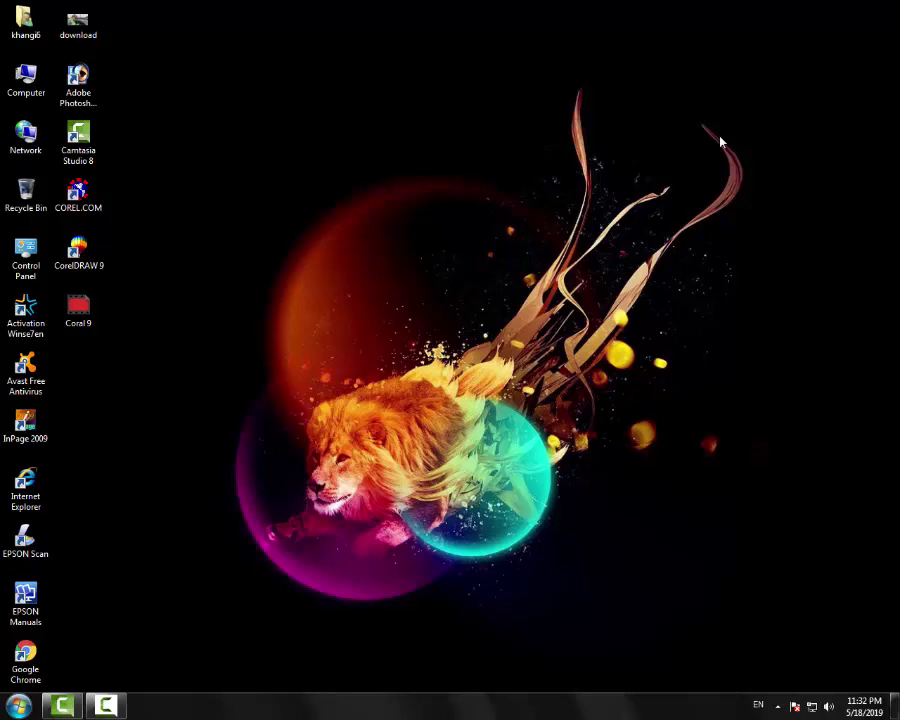
double_click(28, 90)
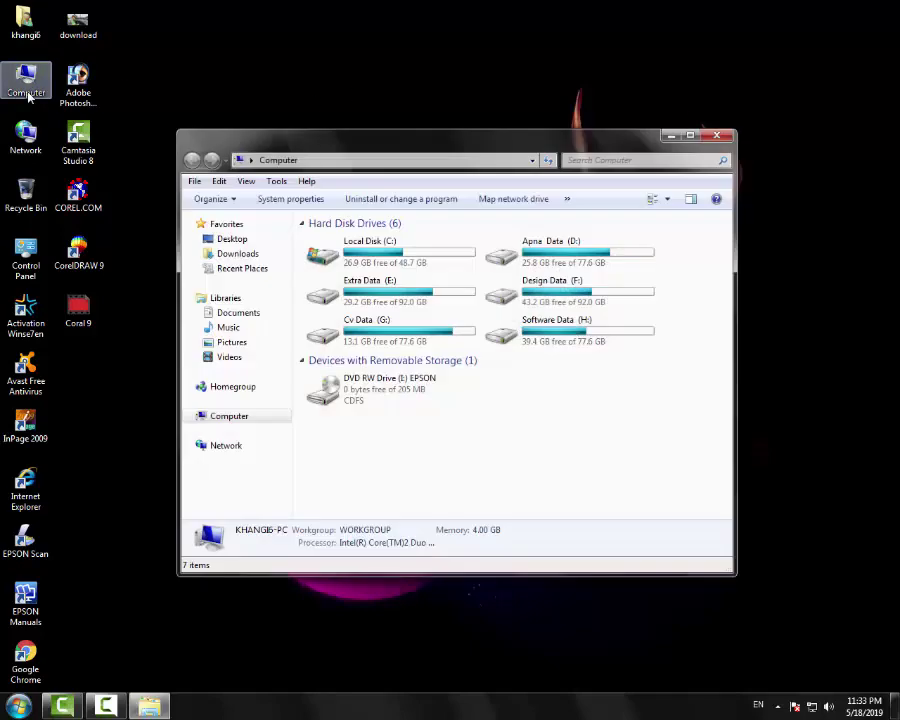
double_click(445, 147)
double_click(388, 171)
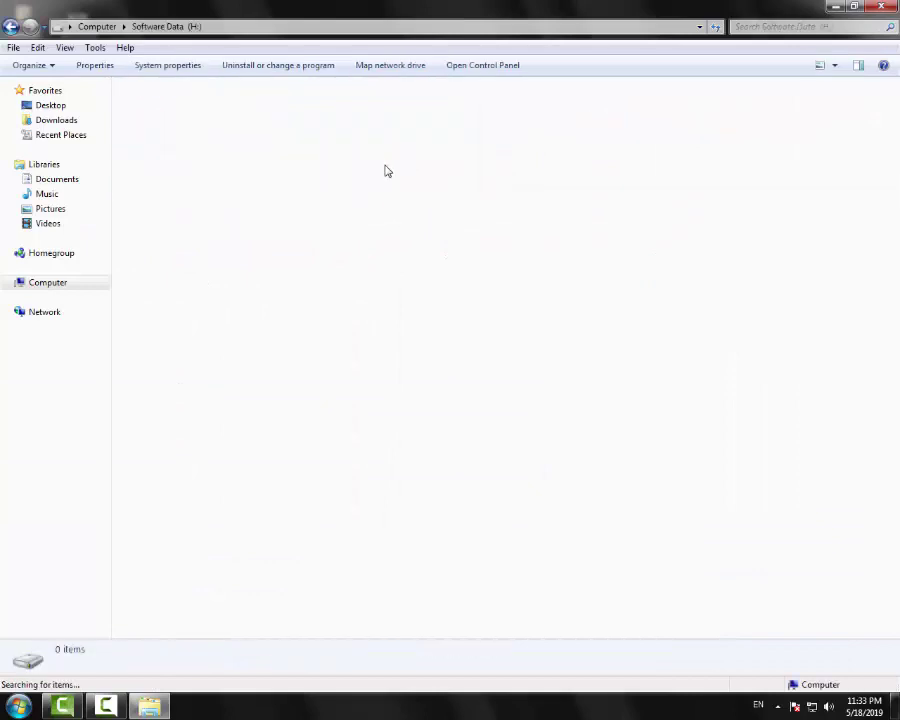
Find the coral 11 archive on the drive, open it in a maximized WinRAR window and enter its coral 11 folder
scroll(300, 245, "down", 5)
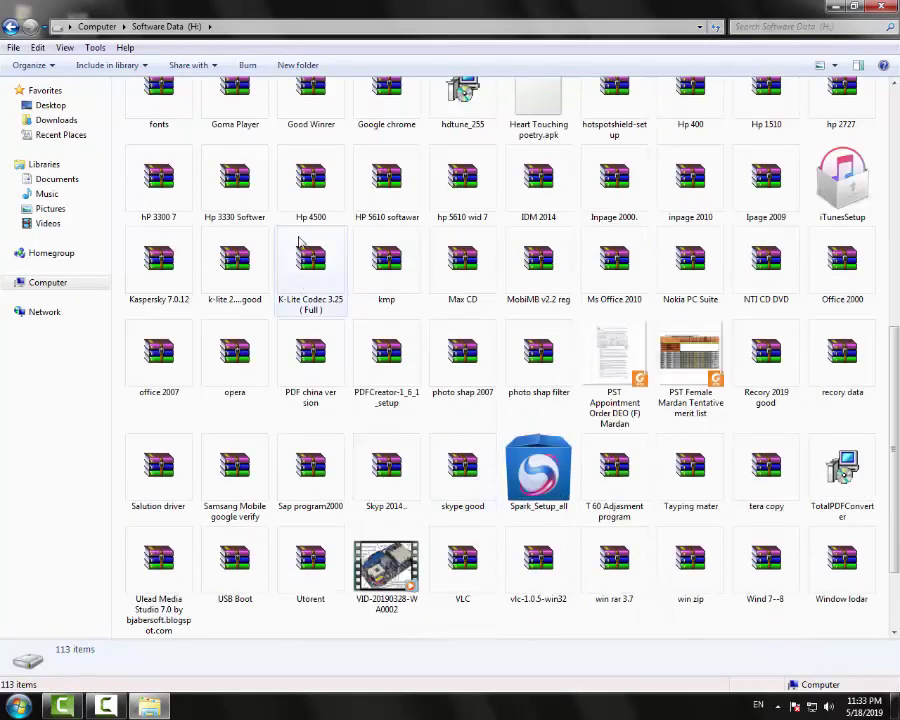
left_click(308, 200)
left_click(393, 222)
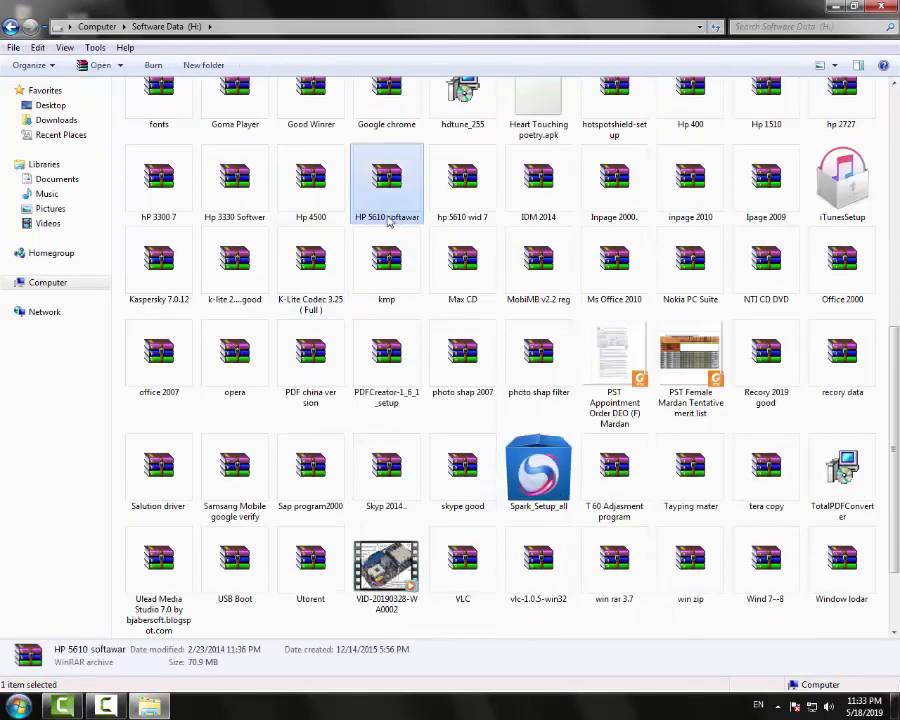
type("camtasia")
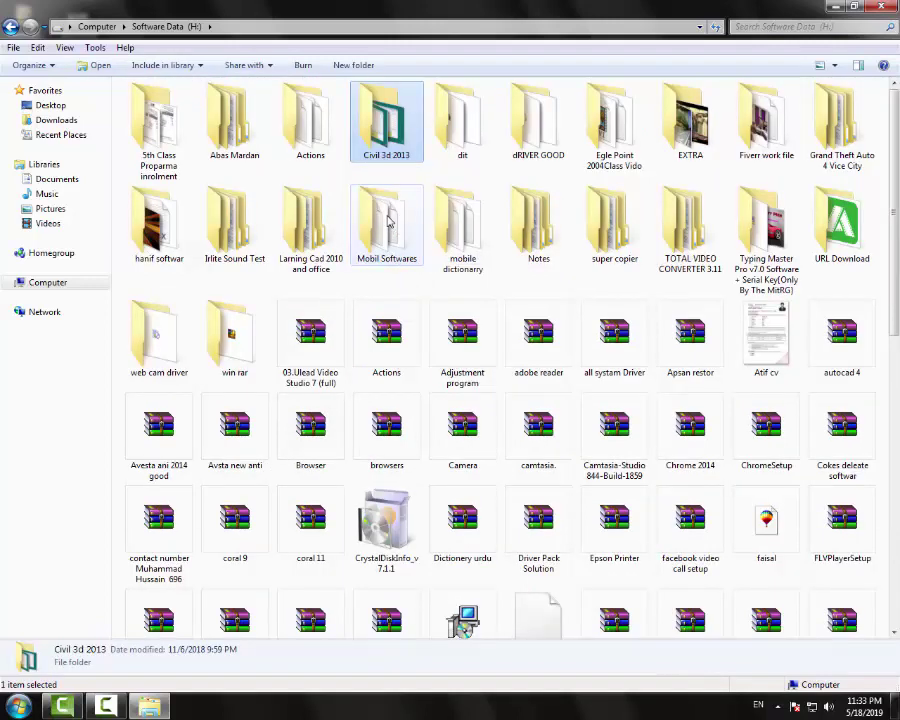
type("chromes")
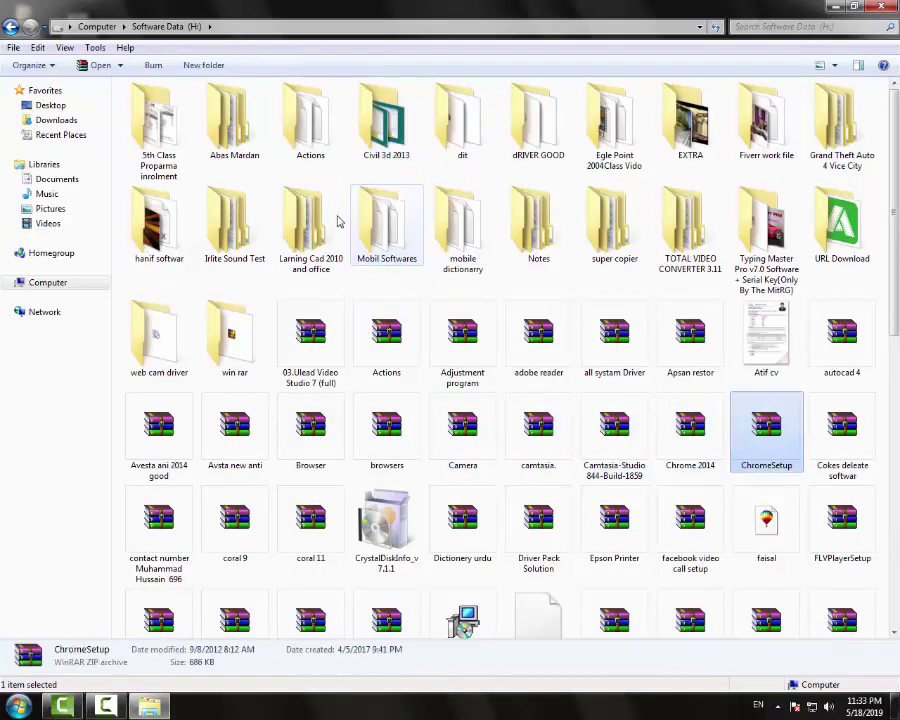
left_click(310, 530)
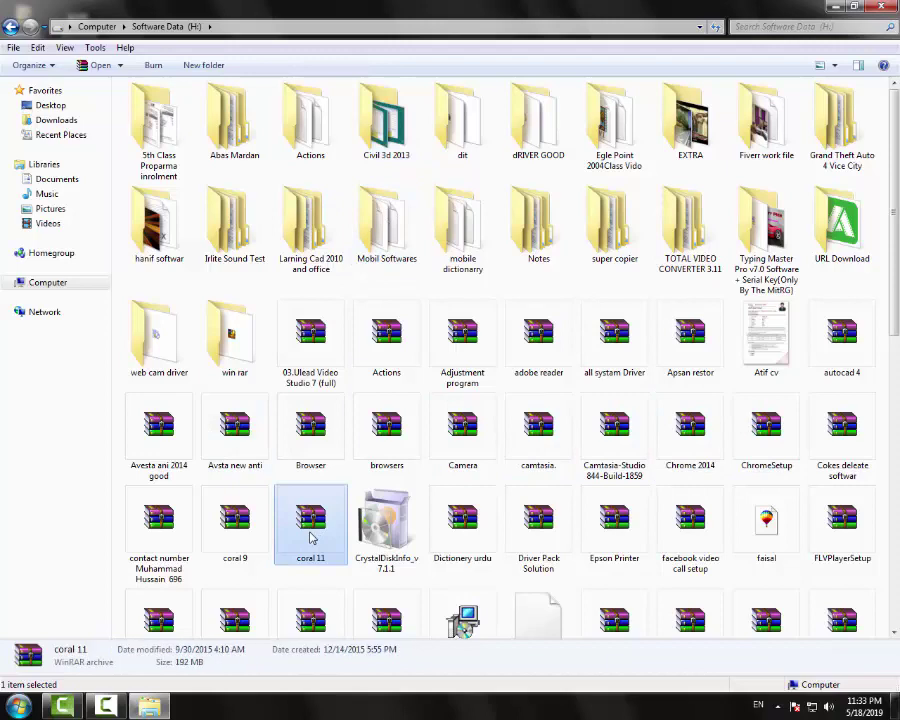
double_click(310, 537)
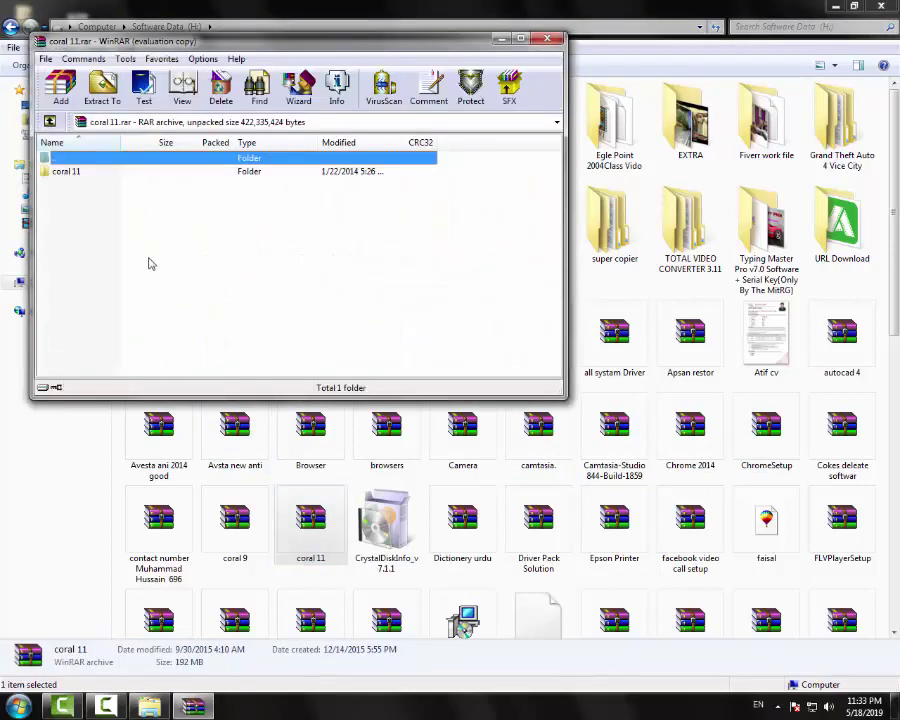
double_click(66, 173)
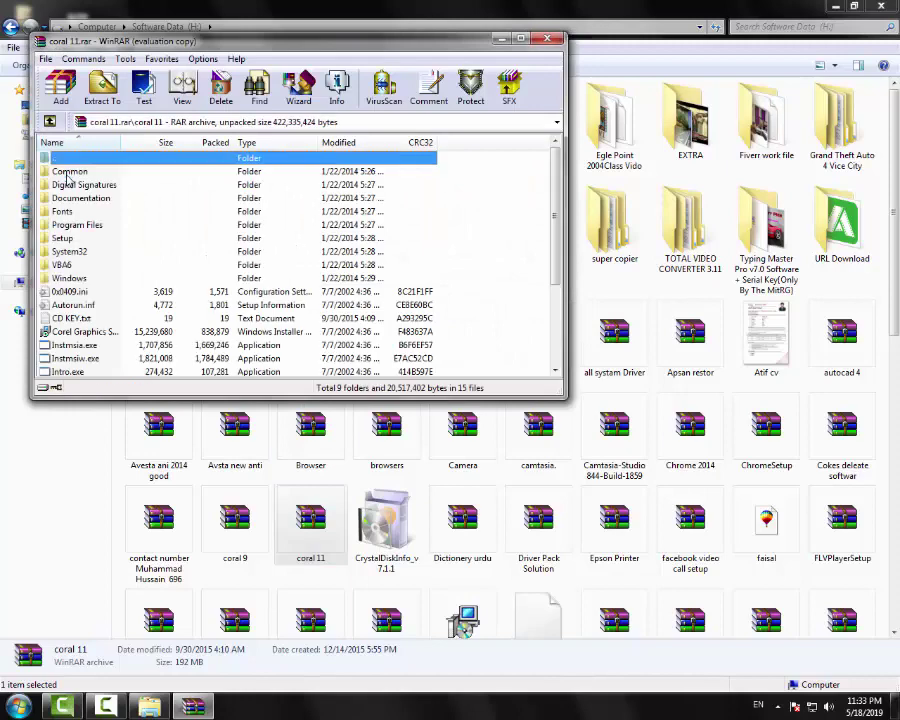
double_click(210, 45)
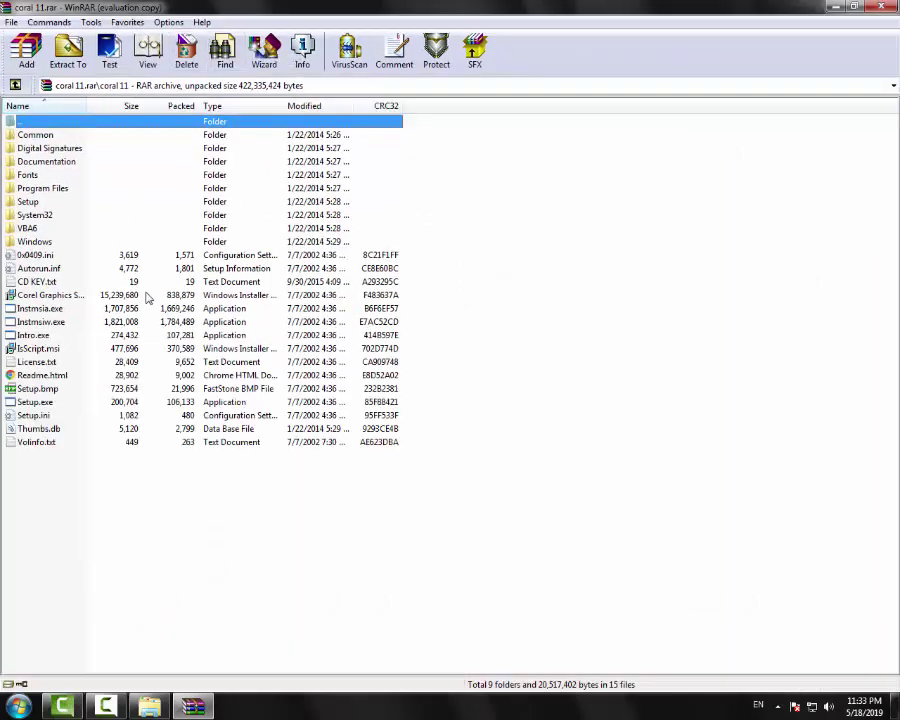
Open CD KEY.txt from the archive, copy the licence key and get the text window out of the way
double_click(37, 282)
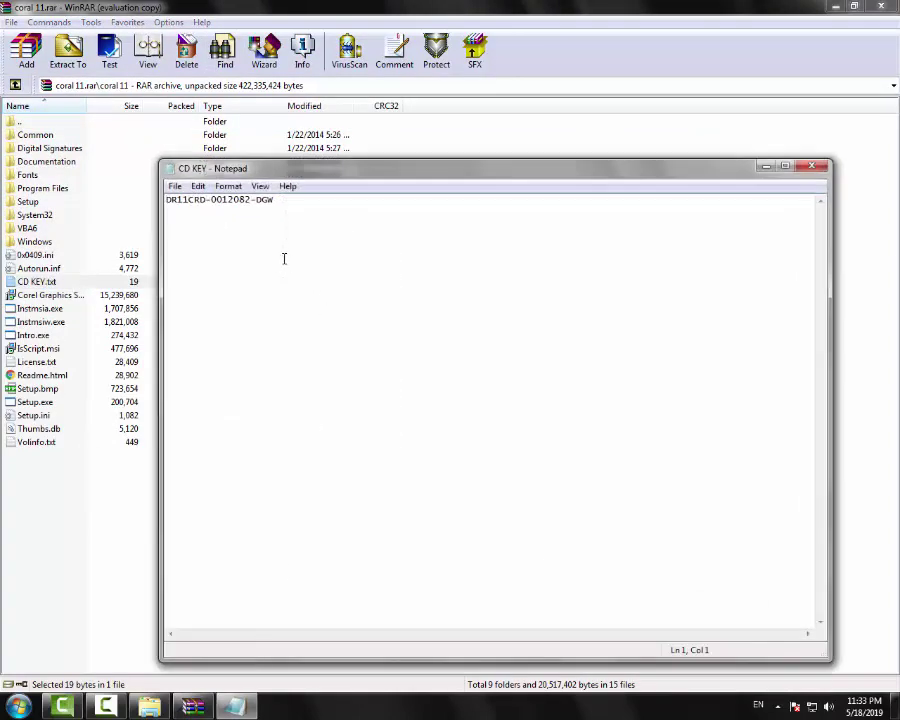
left_click_drag(279, 199, 156, 206)
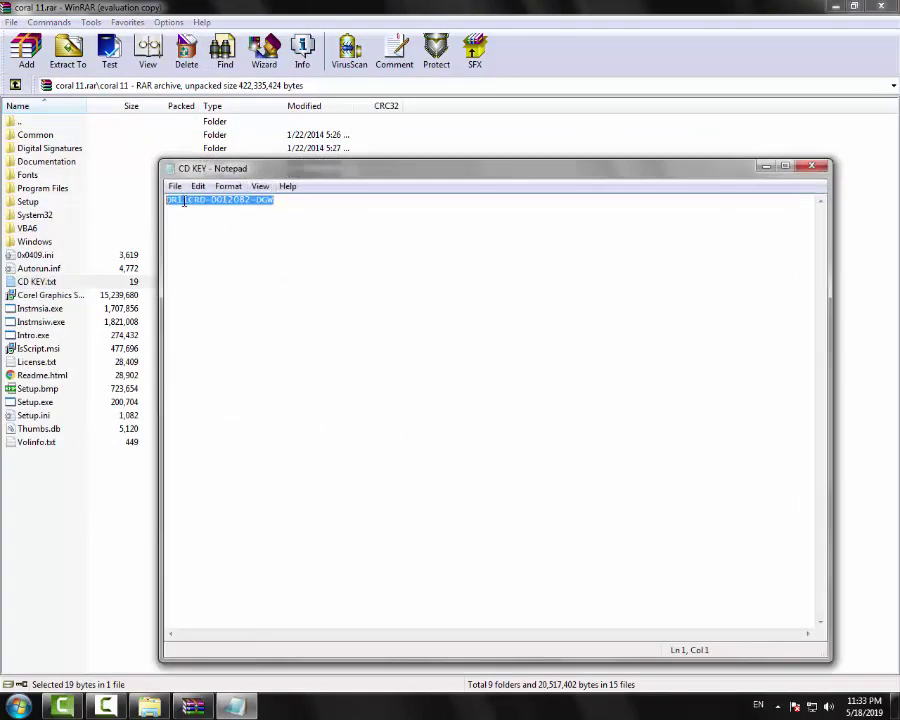
right_click(184, 201)
left_click(221, 245)
left_click(55, 476)
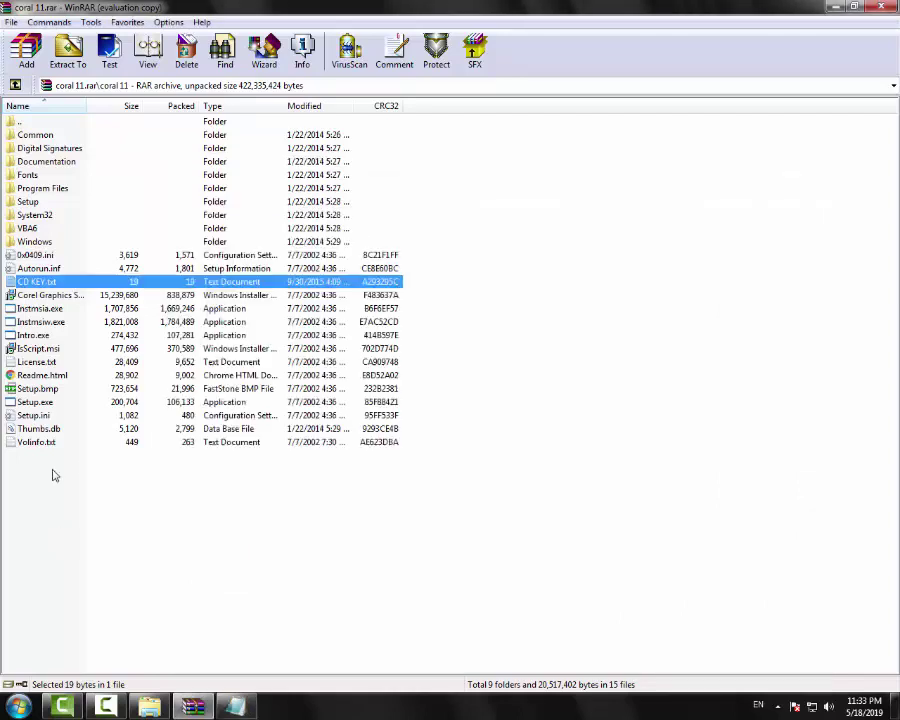
Run Setup.exe from the coral 11 folder of the archive
left_click(55, 476)
double_click(42, 405)
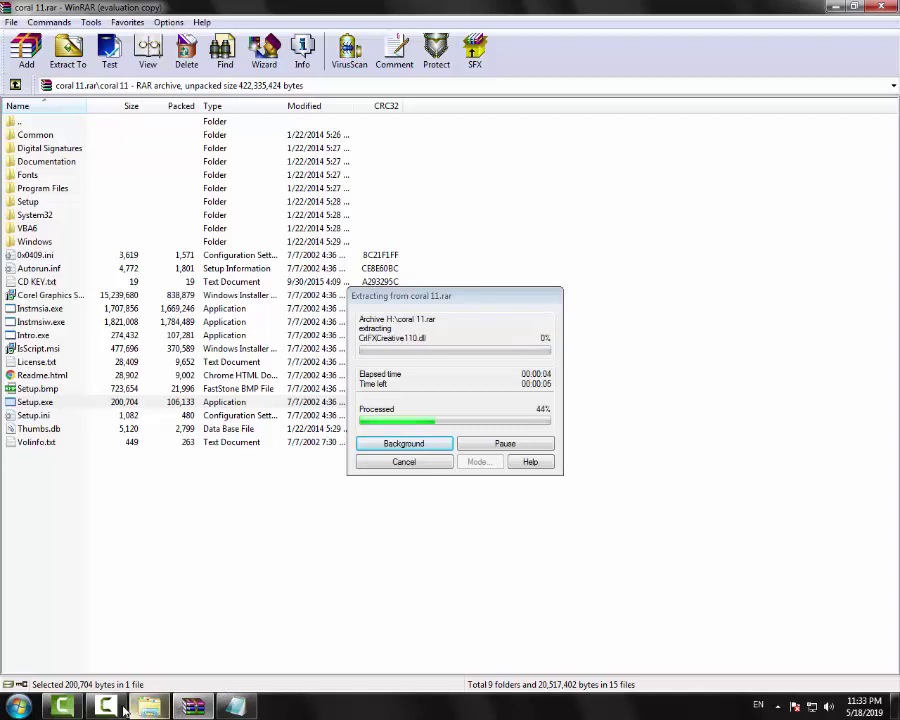
mouse_move(110, 706)
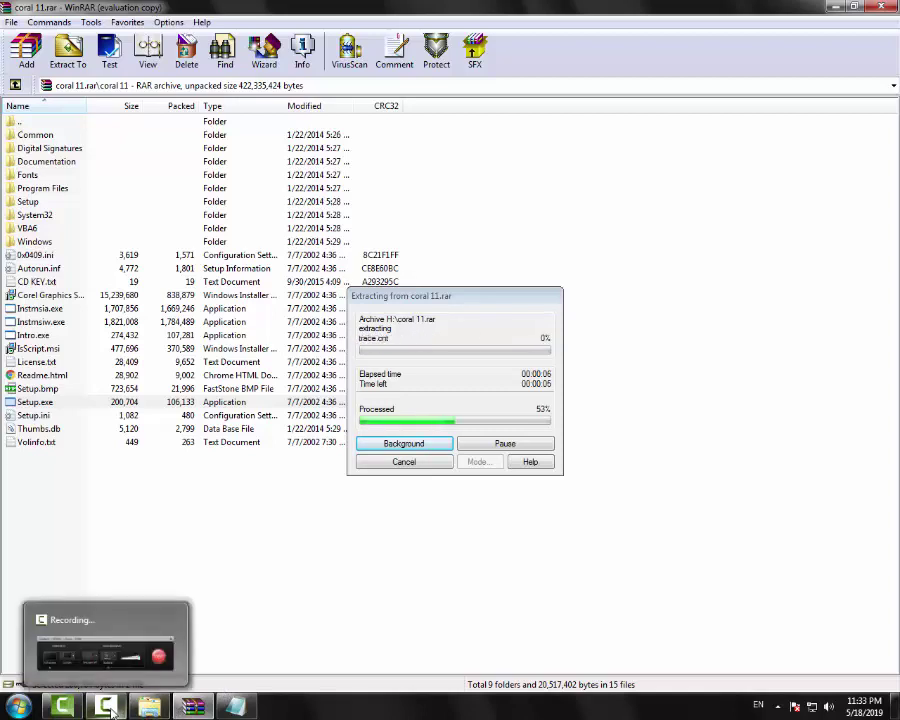
left_click(110, 706)
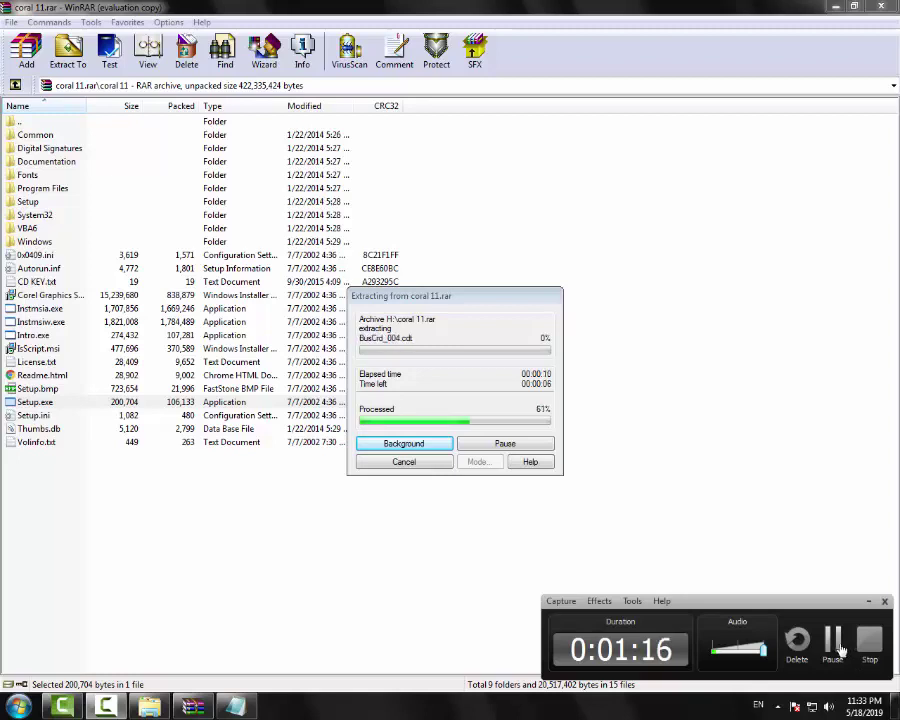
left_click(842, 648)
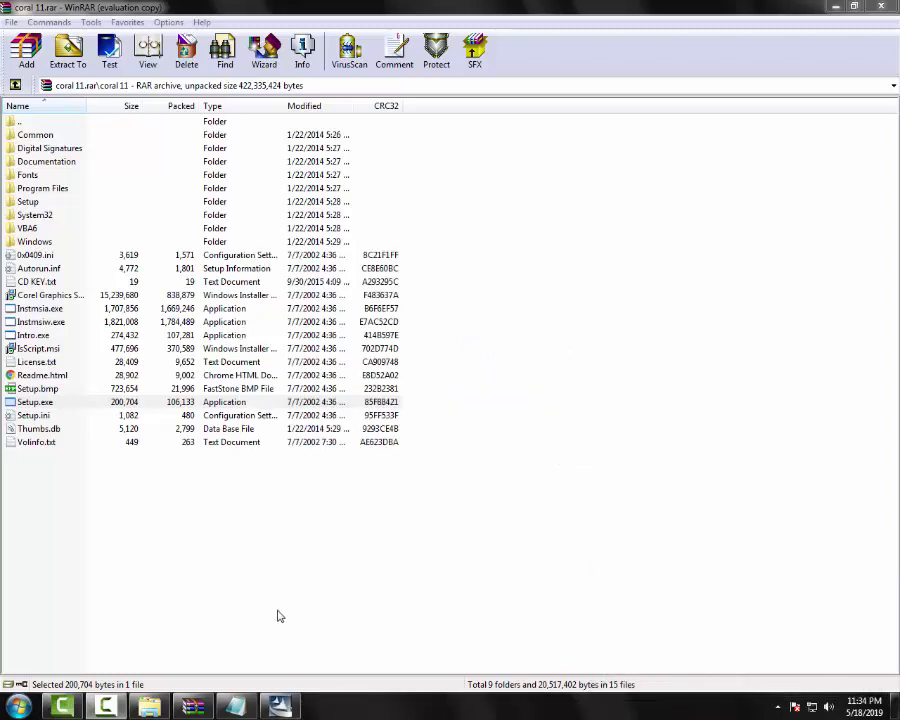
Clear the other windows away, bring up the Corel Graphics Suite 11 installer and advance from its welcome page to the License Agreement
left_click(283, 710)
left_click(281, 710)
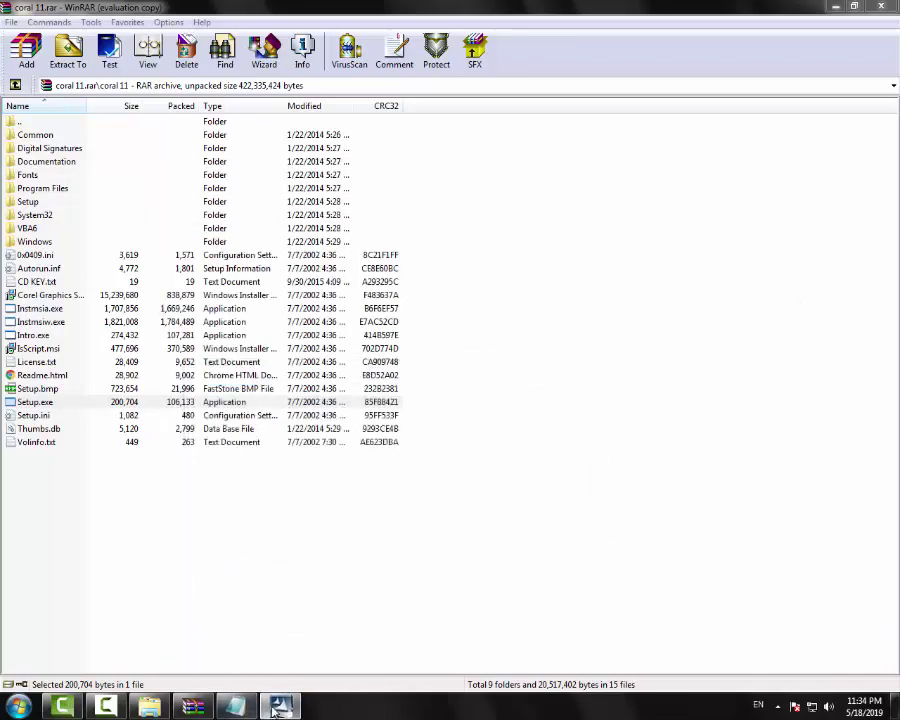
left_click(881, 6)
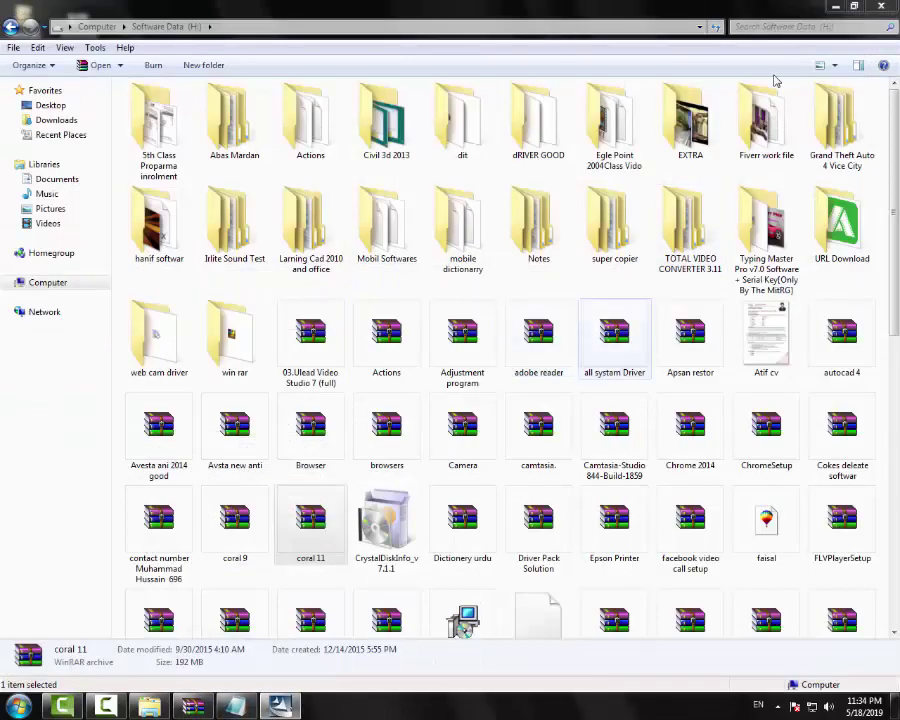
key("super+d")
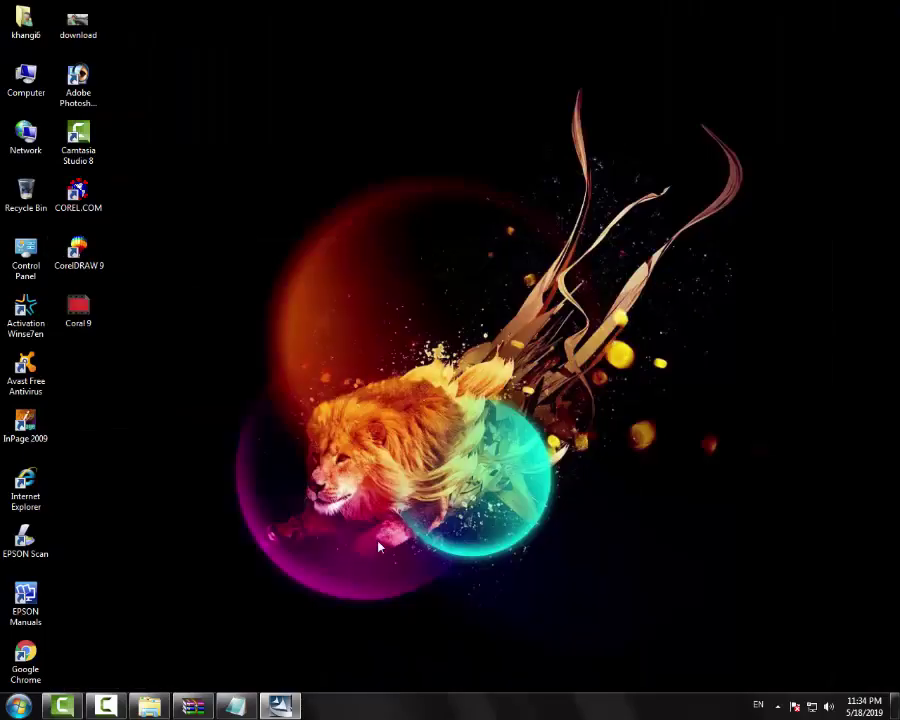
left_click(289, 708)
left_click(289, 708)
left_click(289, 708)
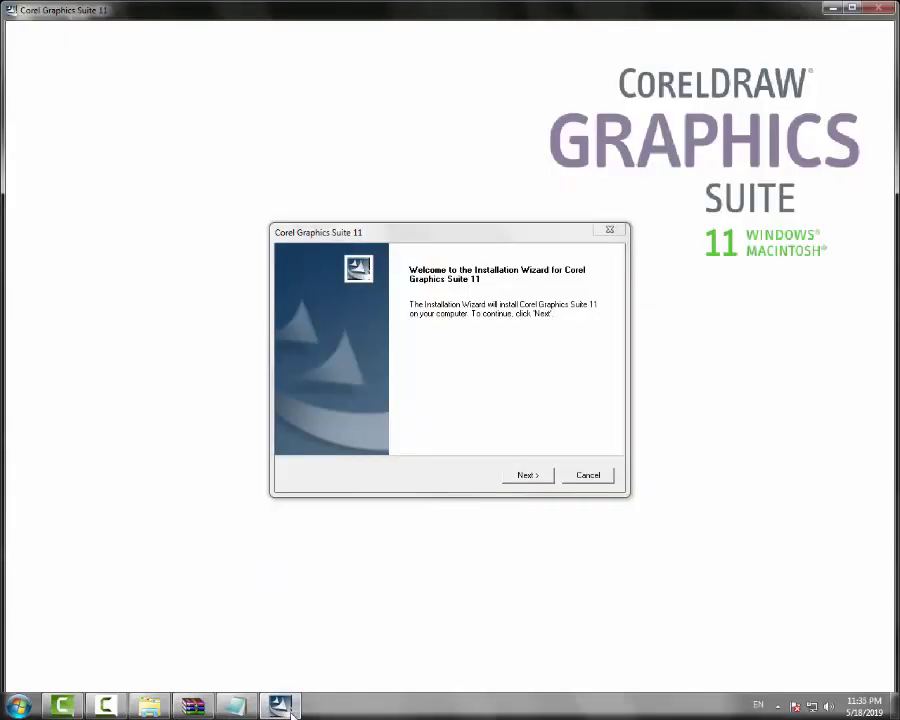
key("Return")
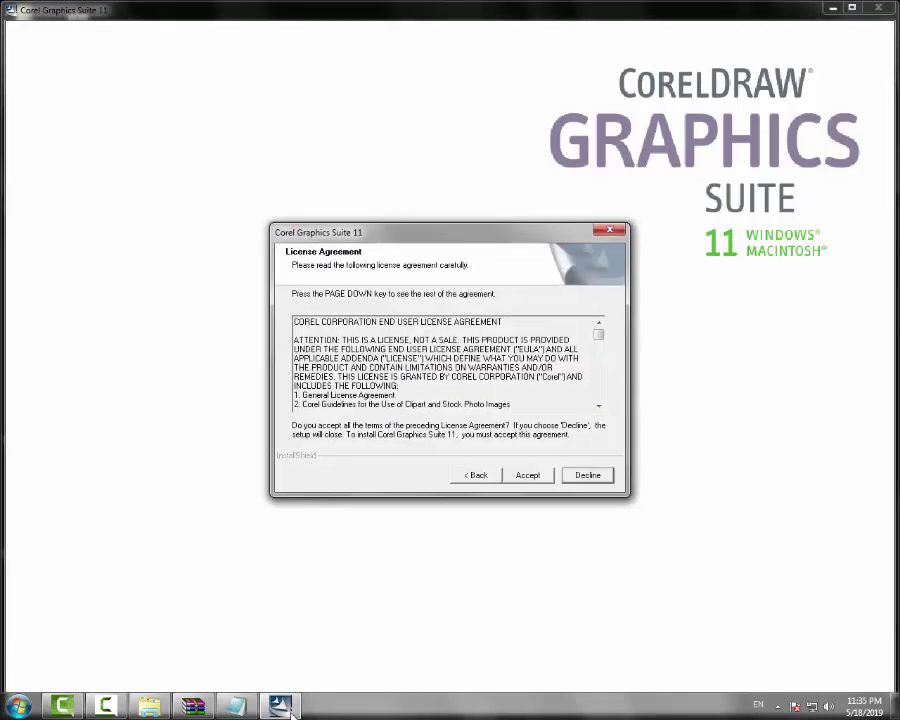
left_click(289, 708)
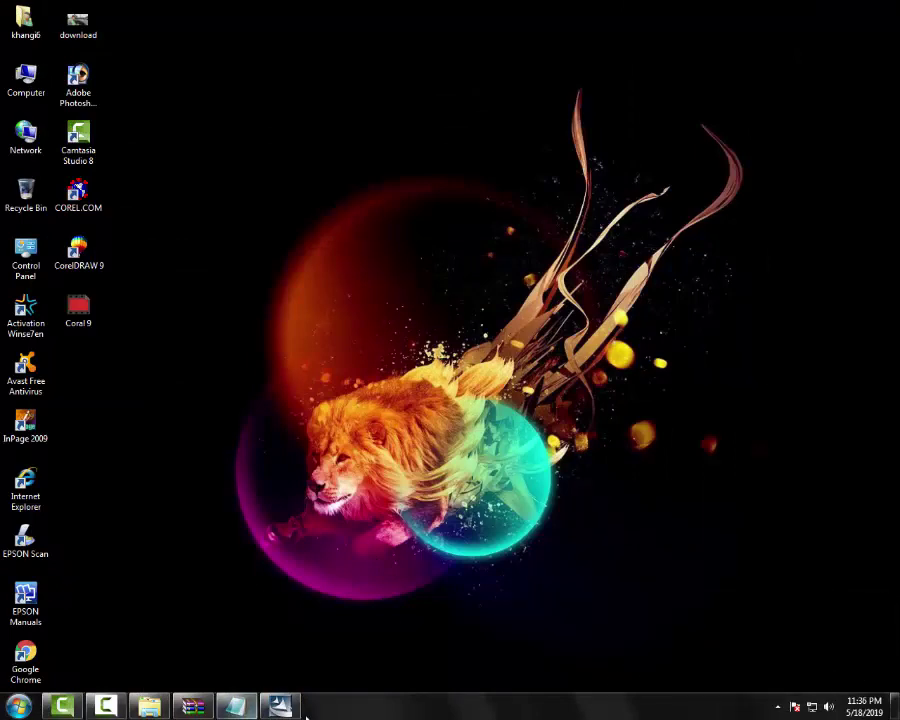
Return to the installer, accept the license agreement and complete the customer information with the company name and the copied serial number
left_click(281, 706)
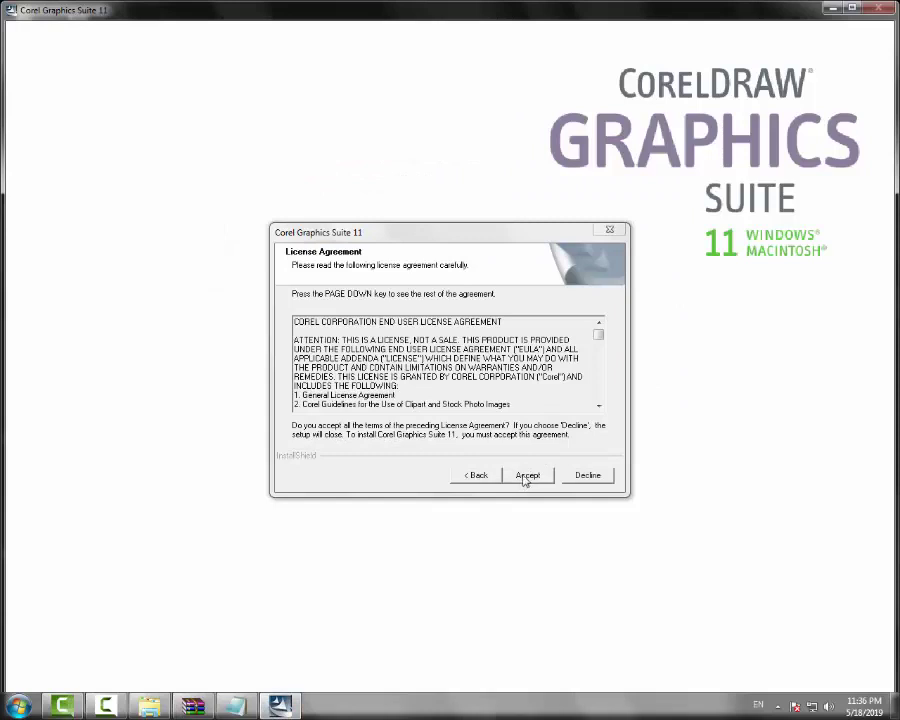
left_click(525, 476)
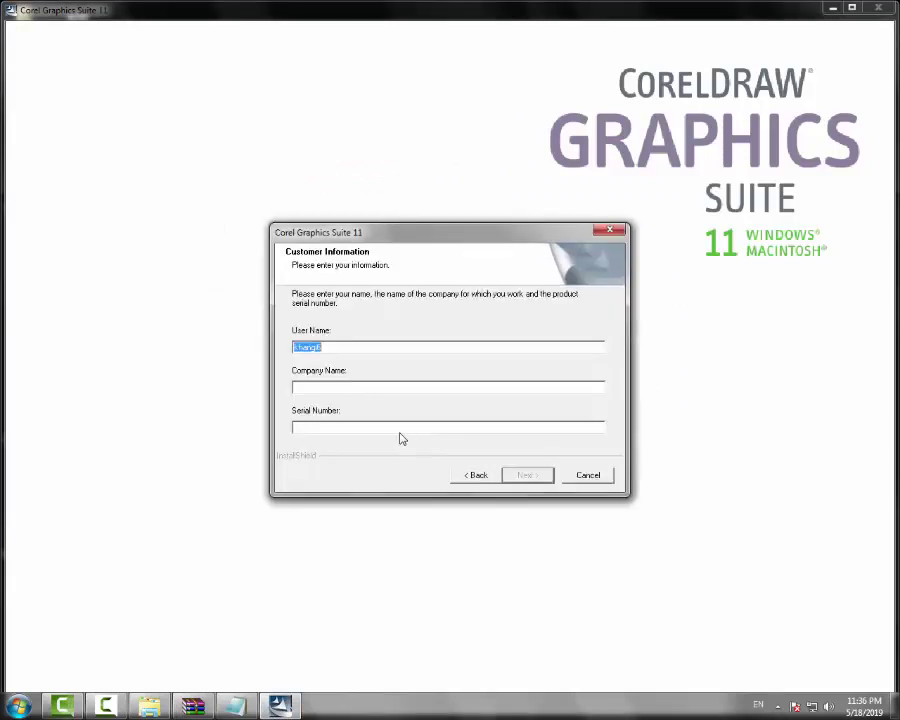
left_click(308, 387)
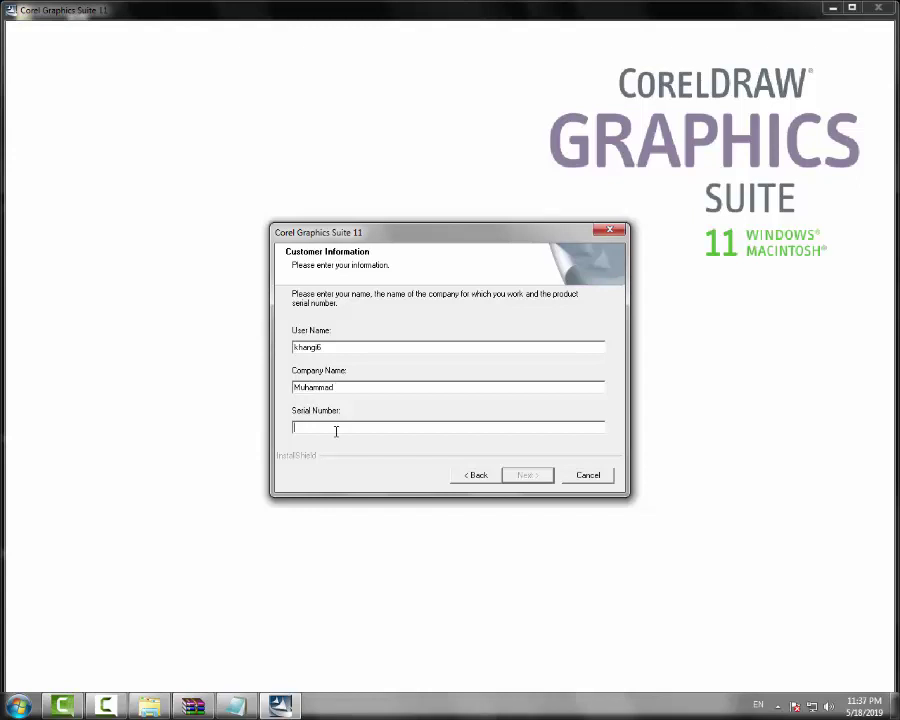
key("ctrl+v")
left_click(524, 477)
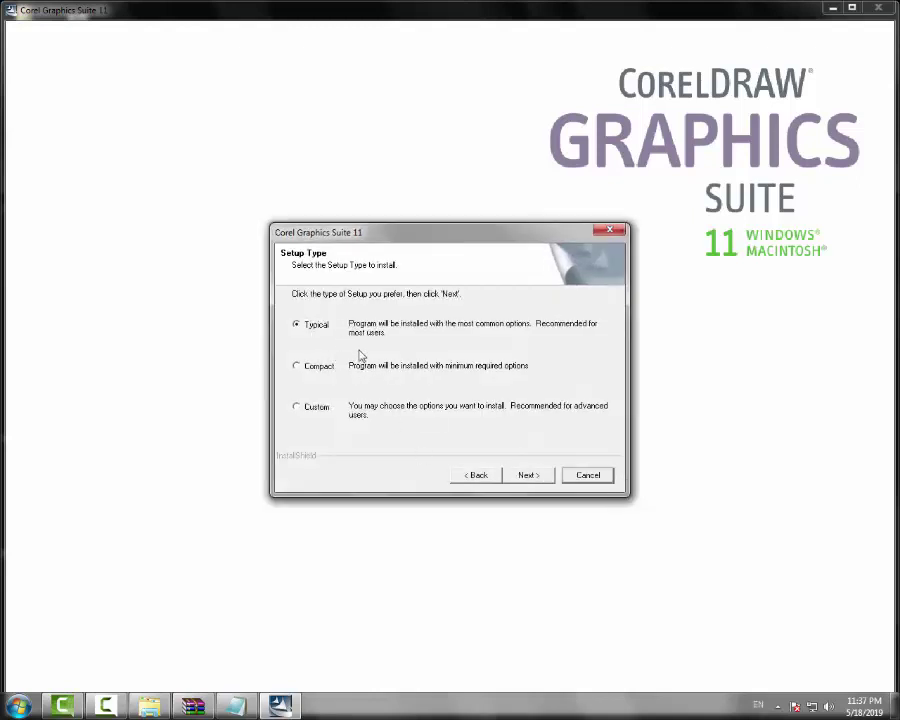
Start the installation with the Typical setup type, the default destination folders and the Corel Graphics Suite 11 program folder
left_click(528, 475)
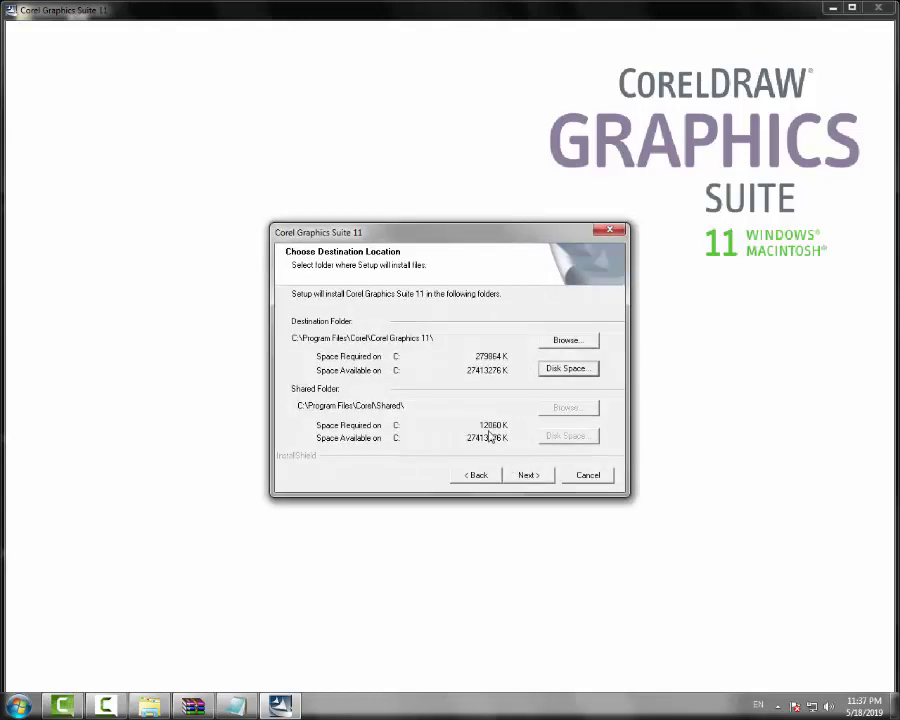
left_click(528, 476)
left_click(482, 415)
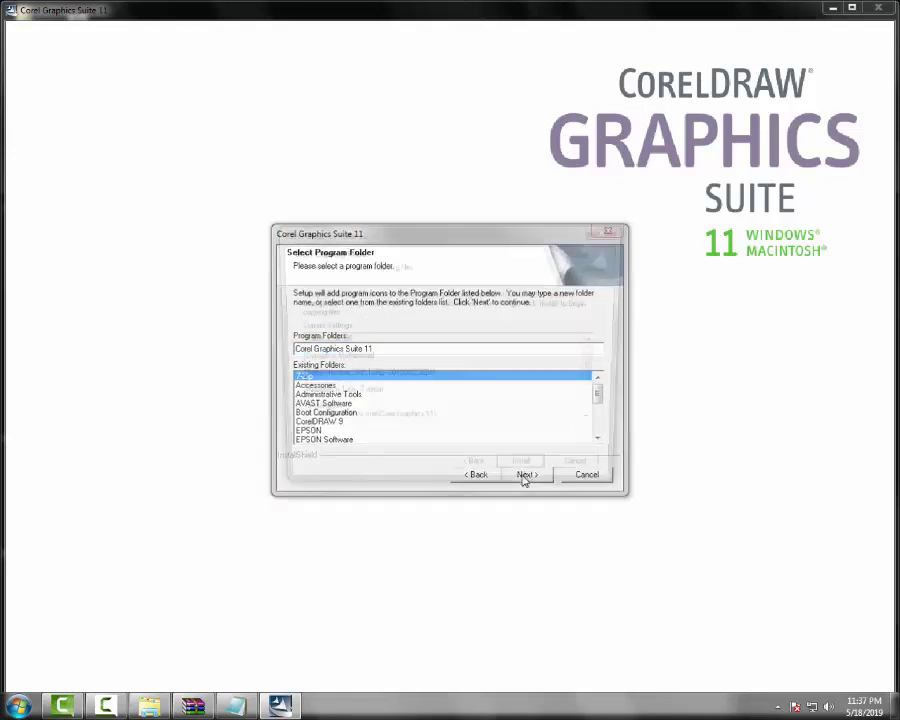
left_click(527, 477)
left_click(539, 479)
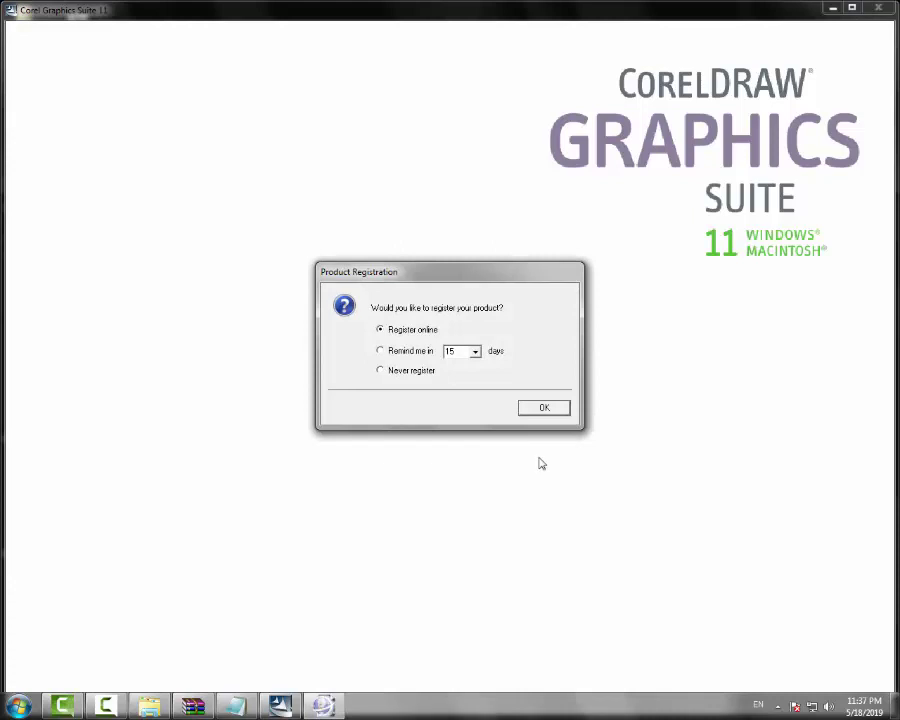
Choose Never register for the product, dismissing the Windows color scheme prompt, and finish the setup wizard without restarting the computer
left_click(385, 375)
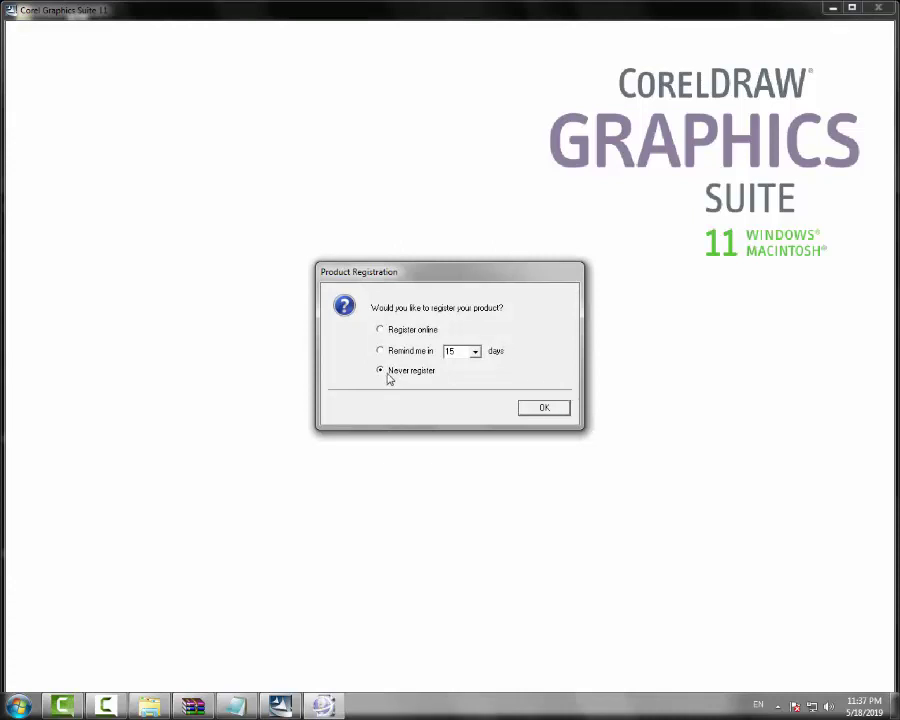
left_click(546, 409)
left_click(574, 409)
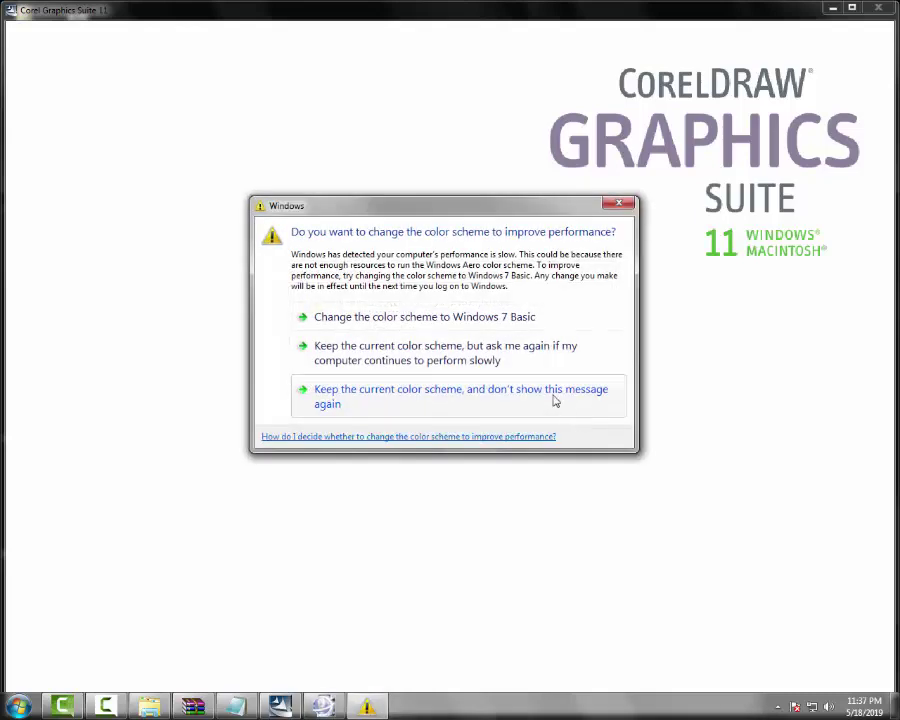
left_click(616, 206)
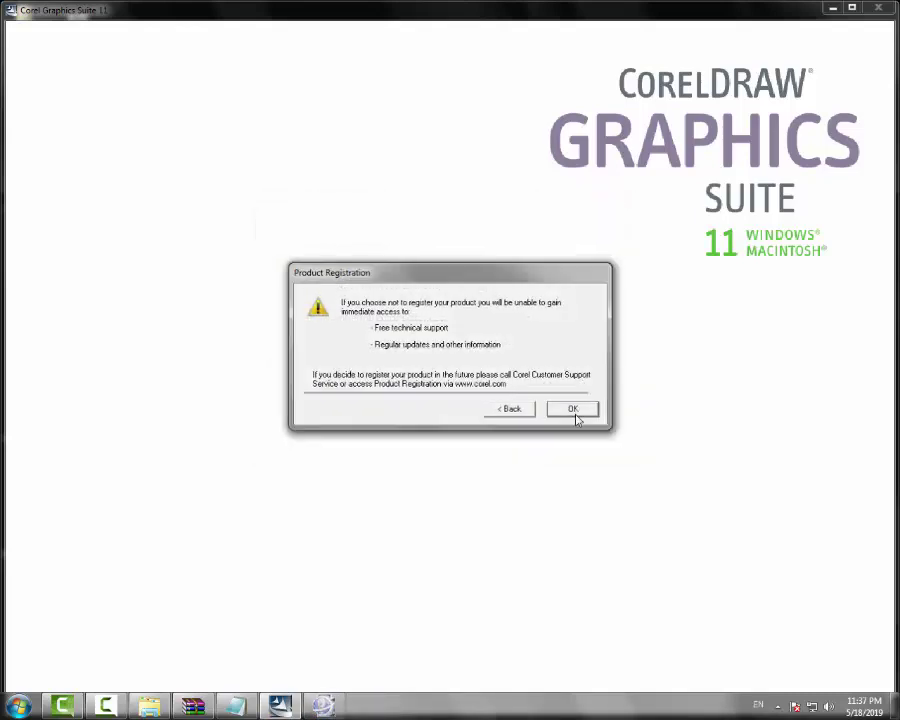
left_click(574, 410)
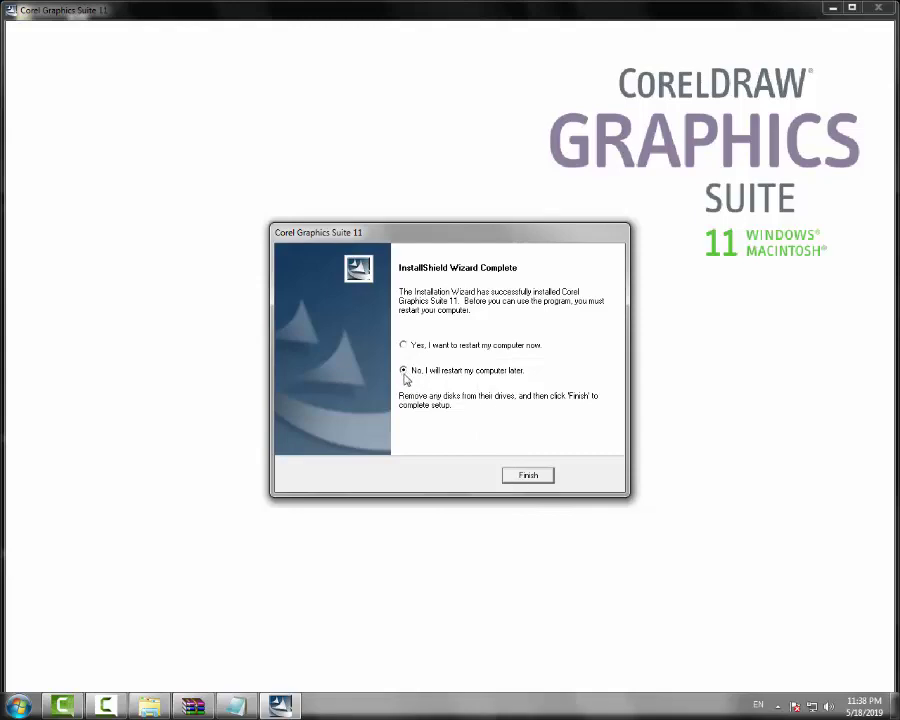
left_click(522, 478)
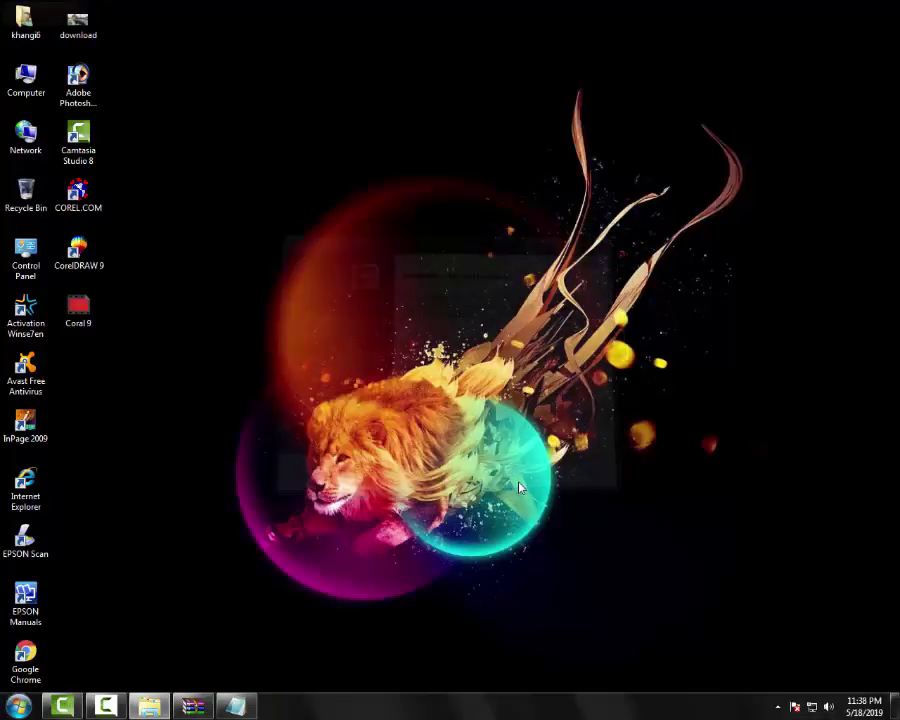
Place the CorelDRAW 11 shortcut from the Corel Graphics Suite 11 program group on the desktop, below Coral 9
right_click(236, 342)
left_click(242, 341)
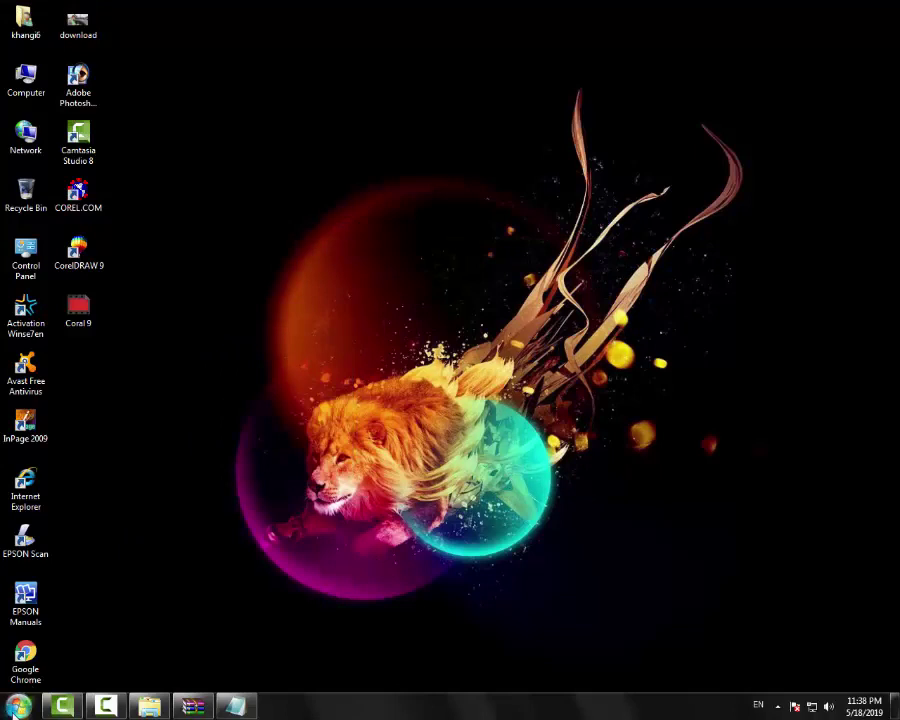
left_click(16, 707)
left_click(70, 644)
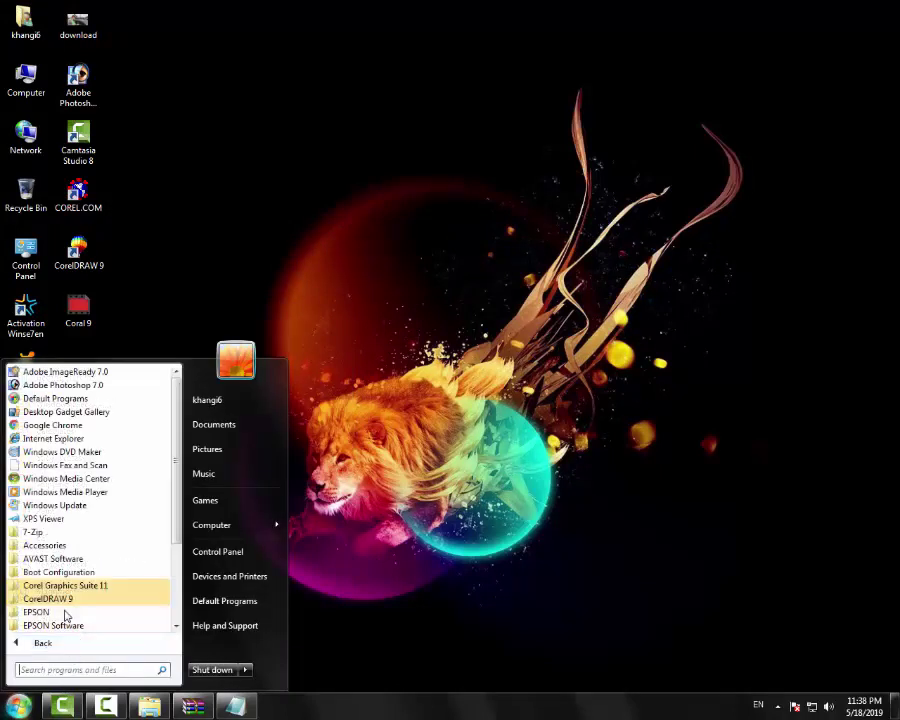
left_click(87, 587)
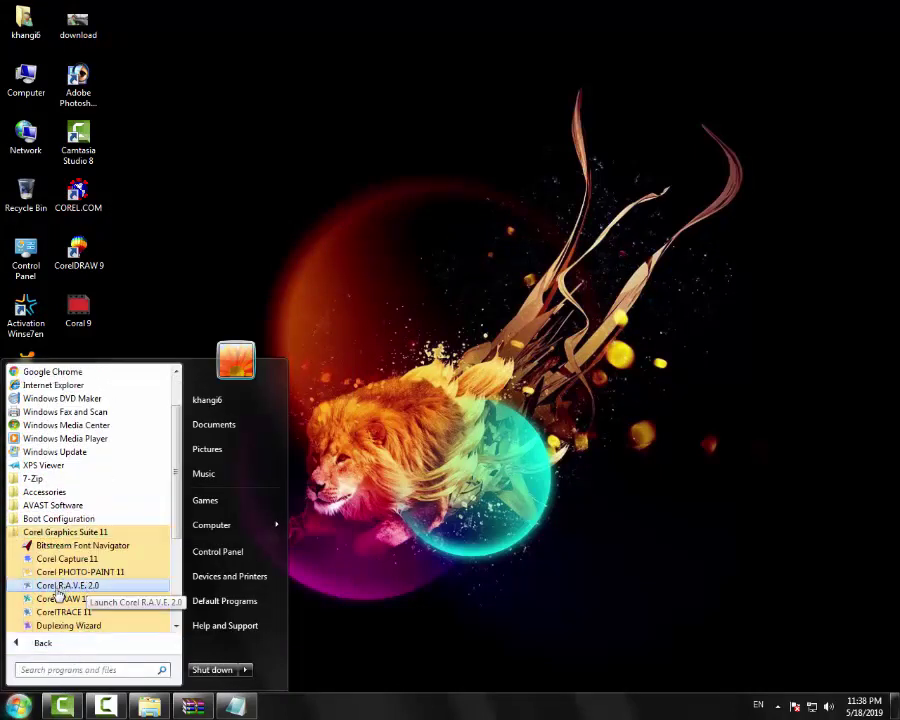
left_click_drag(50, 603, 87, 355)
left_click(120, 348)
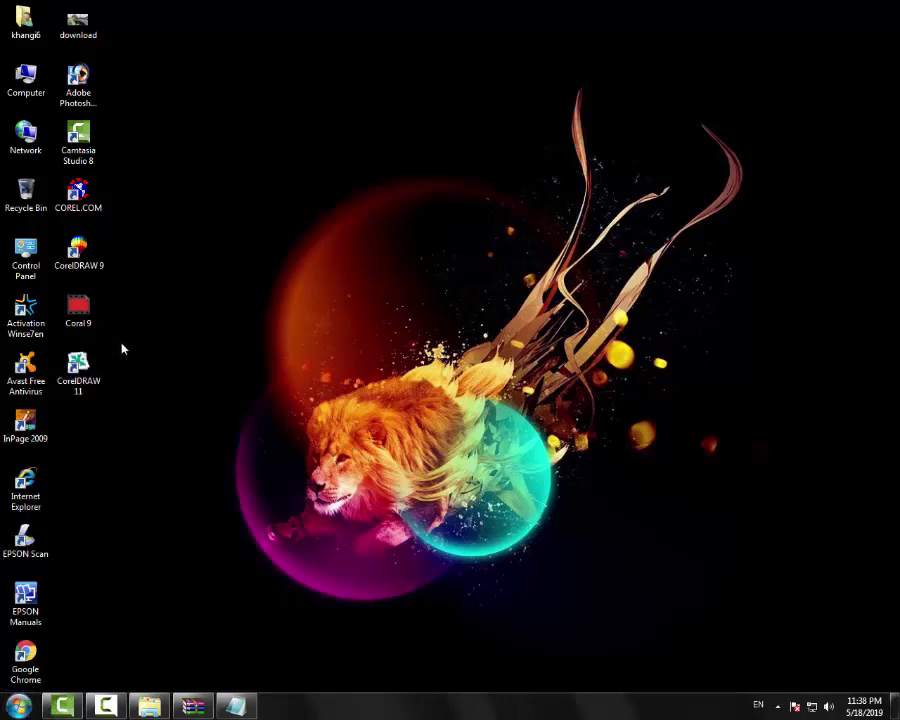